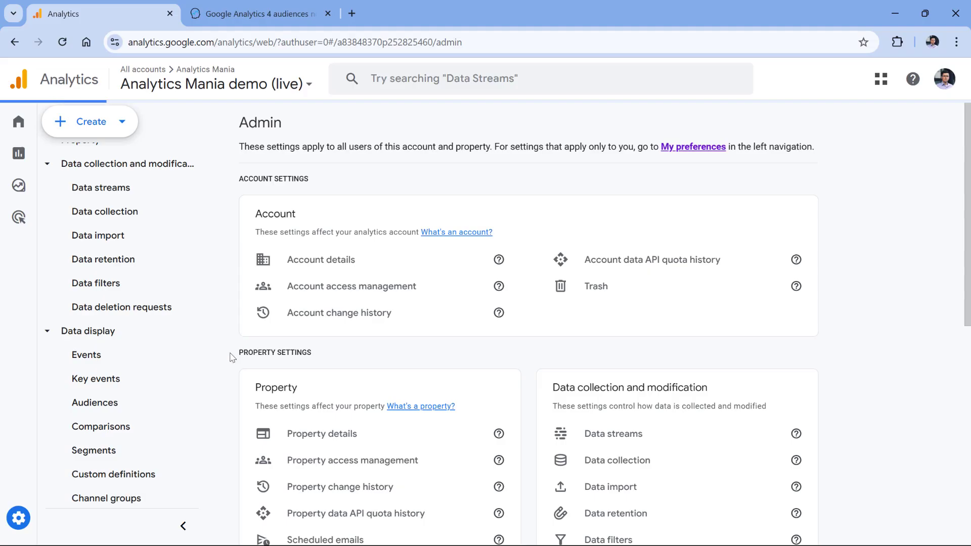
Open the property's Google Ads links from the product links settings and start linking a Google Ads account
scroll(483, 327, down, 2)
scroll(483, 328, down, 7)
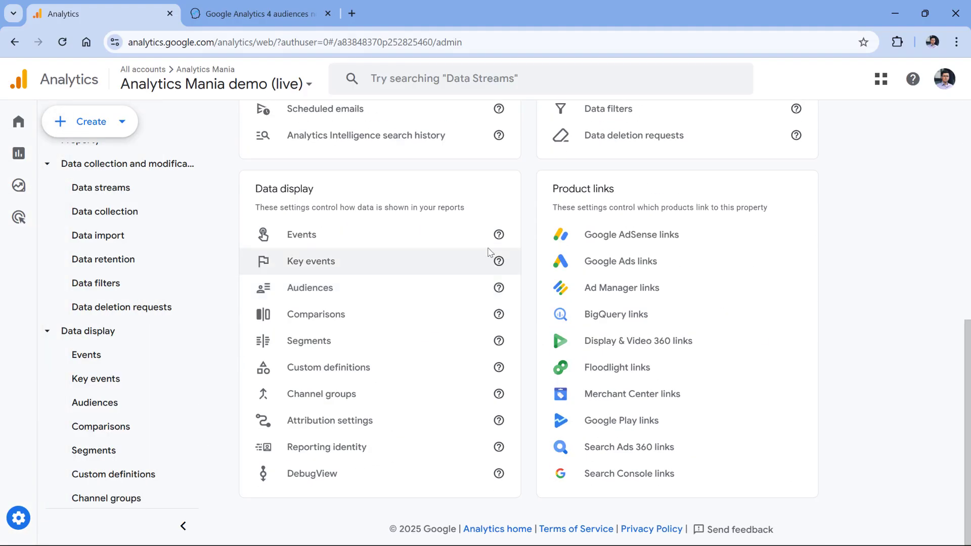
click(619, 269)
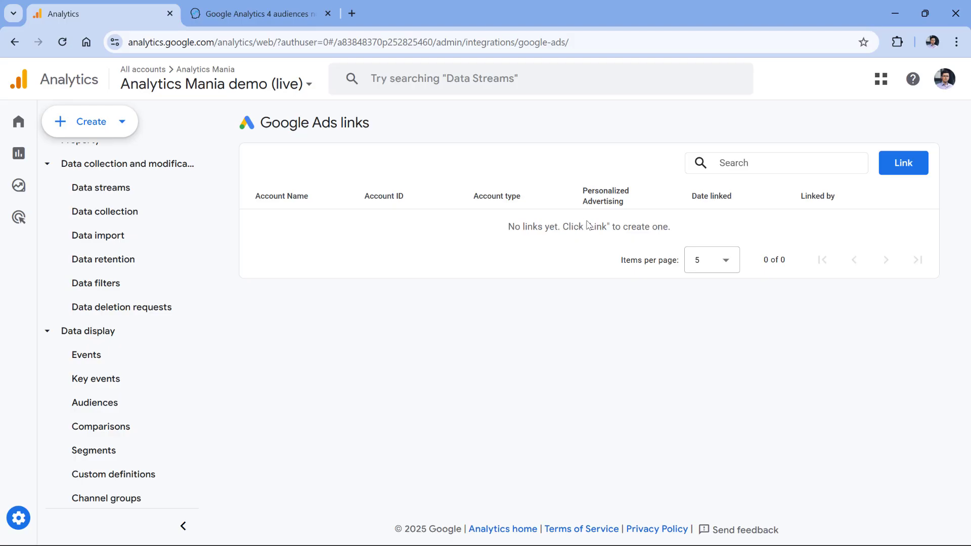
click(909, 168)
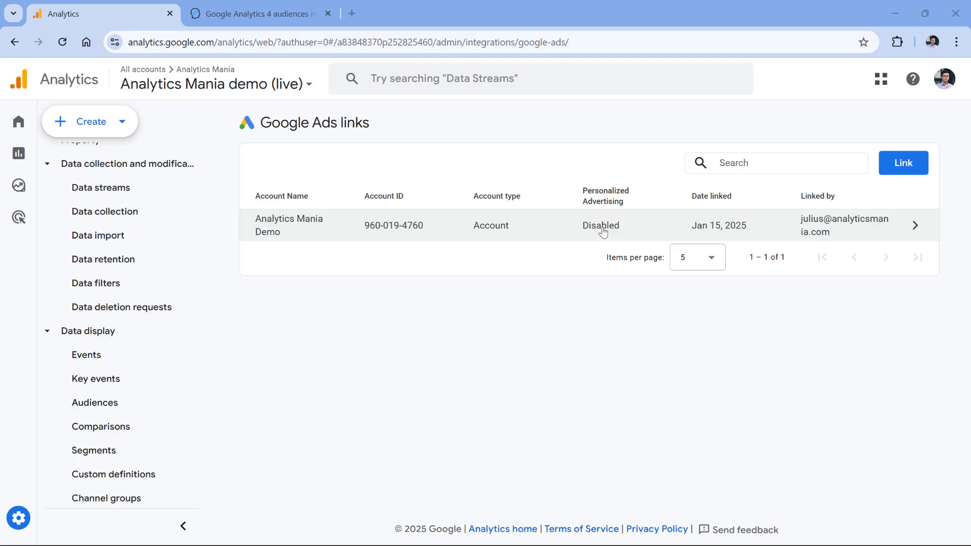
Enable Personalized Advertising for the Analytics Mania Demo Google Ads link and save the link
click(481, 233)
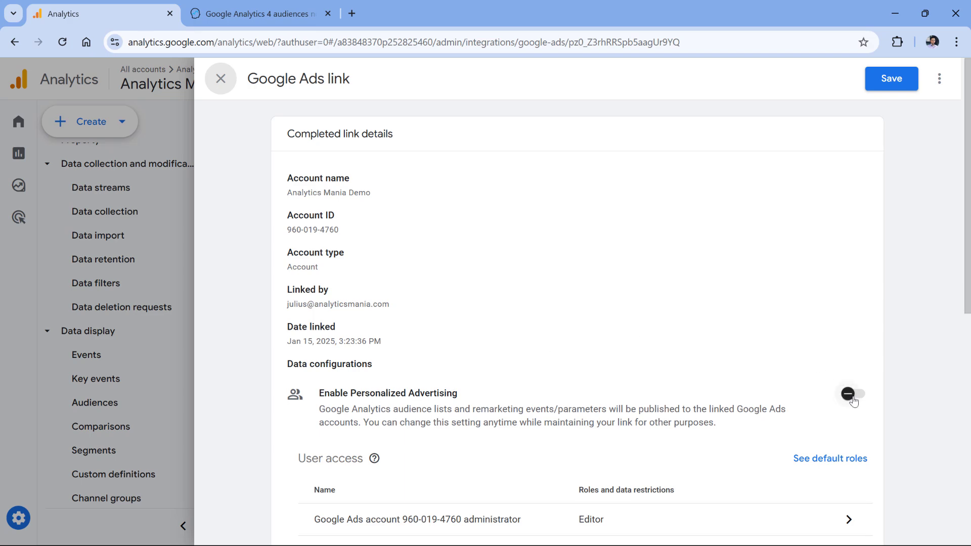
click(854, 396)
click(891, 81)
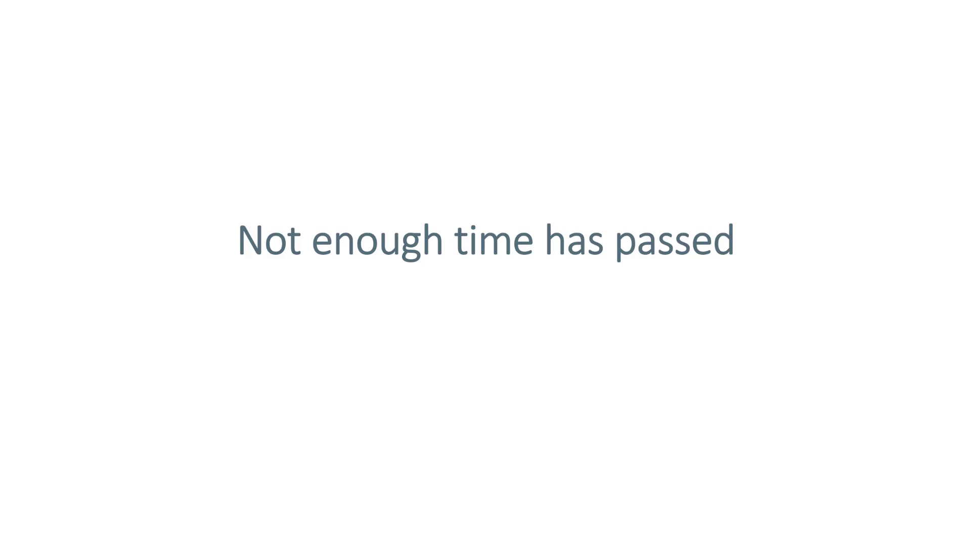
key(Right)
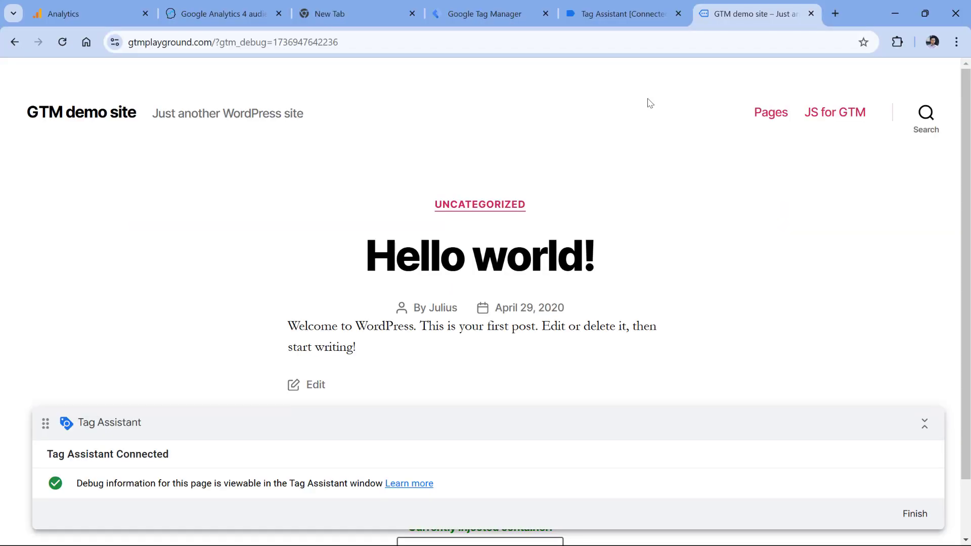
Switch to Tag Assistant and examine the fired tags and consent state of the Initialization event
click(624, 15)
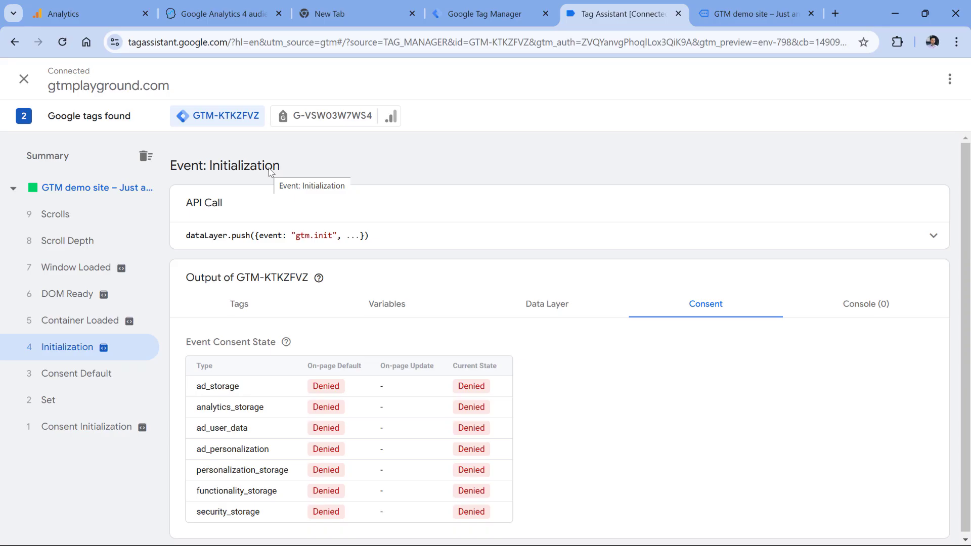
click(246, 313)
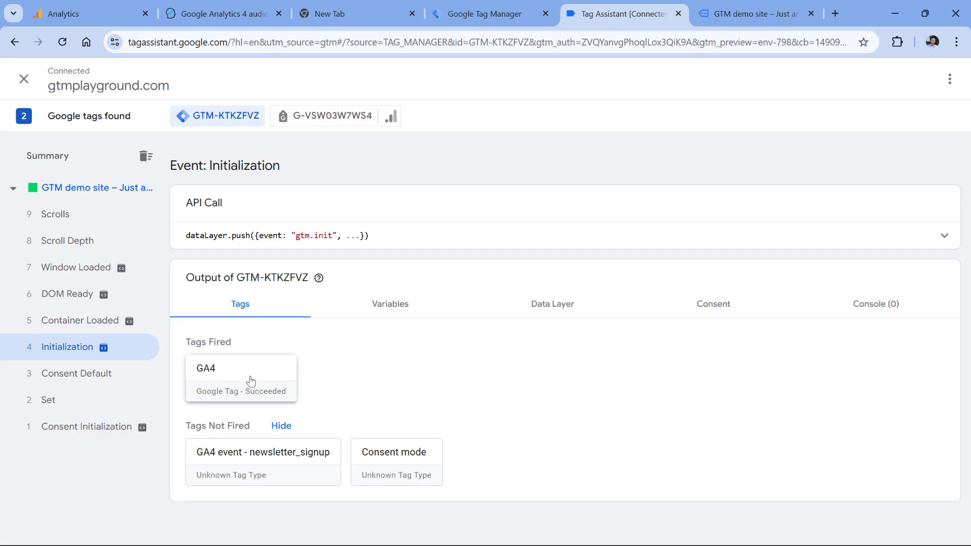
mouse_move(87, 358)
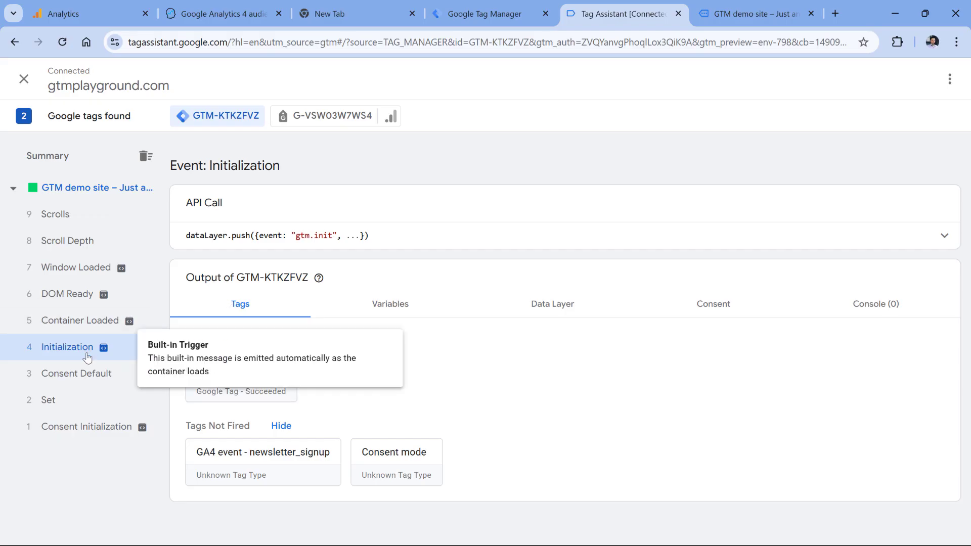
click(722, 307)
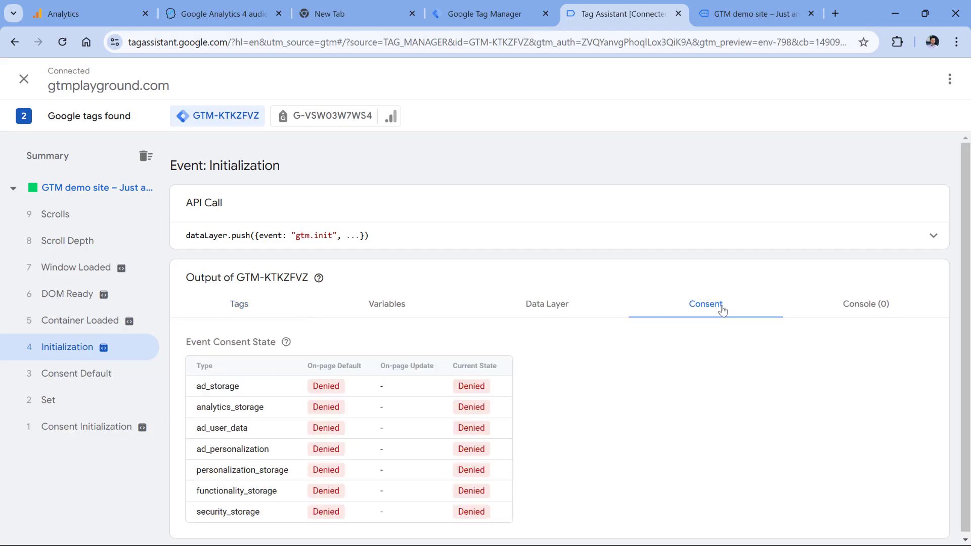
scroll(398, 383, down, 1)
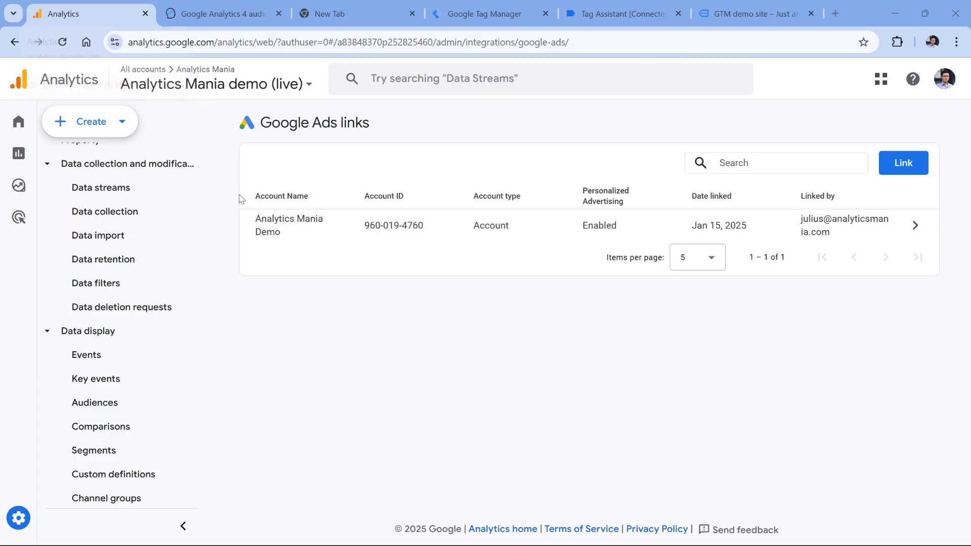
Return to the Analytics admin settings and check the Google signals toggle under the property's data collection
click(36, 520)
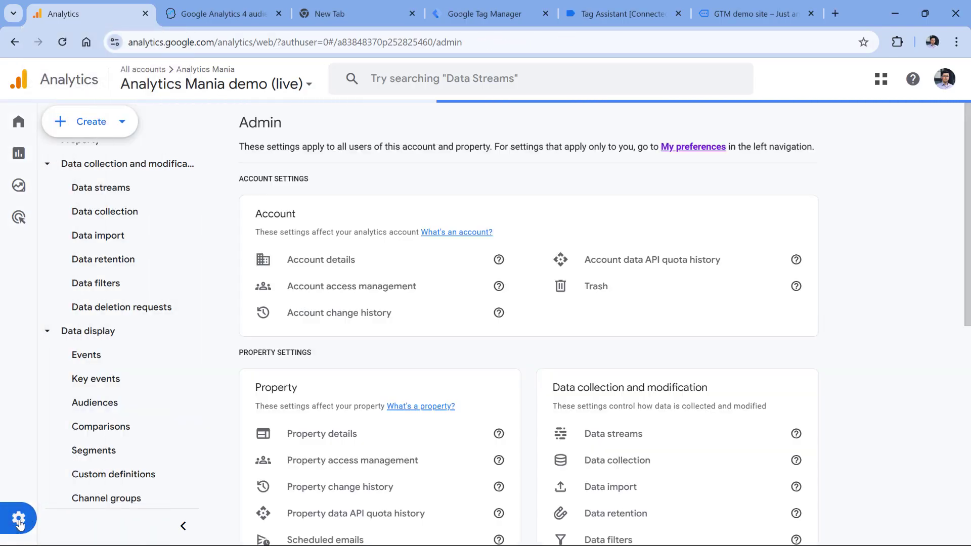
scroll(600, 205, down, 3)
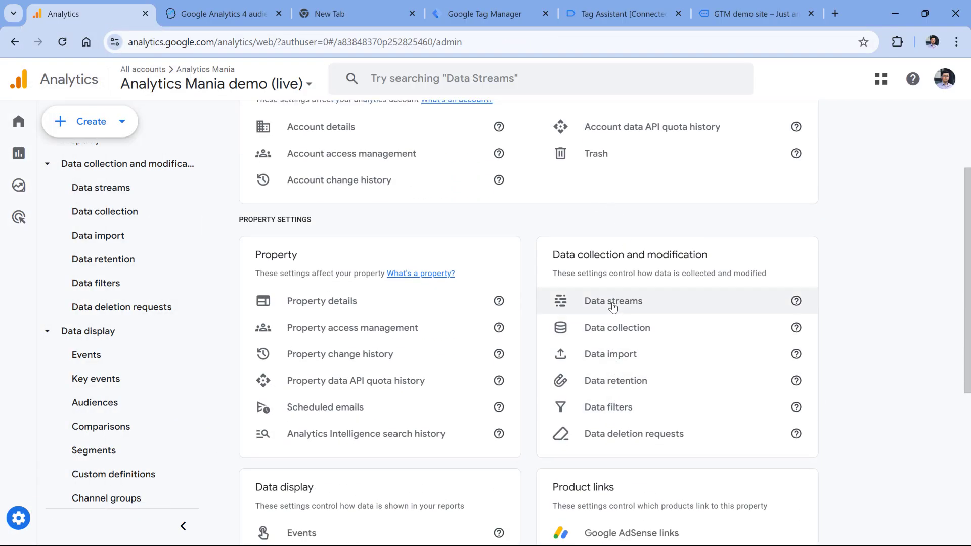
click(614, 328)
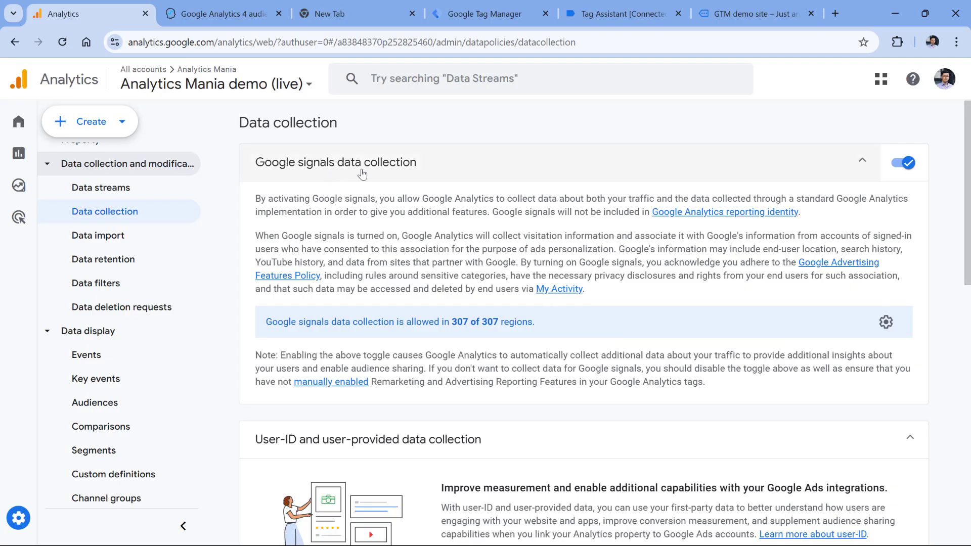
click(904, 163)
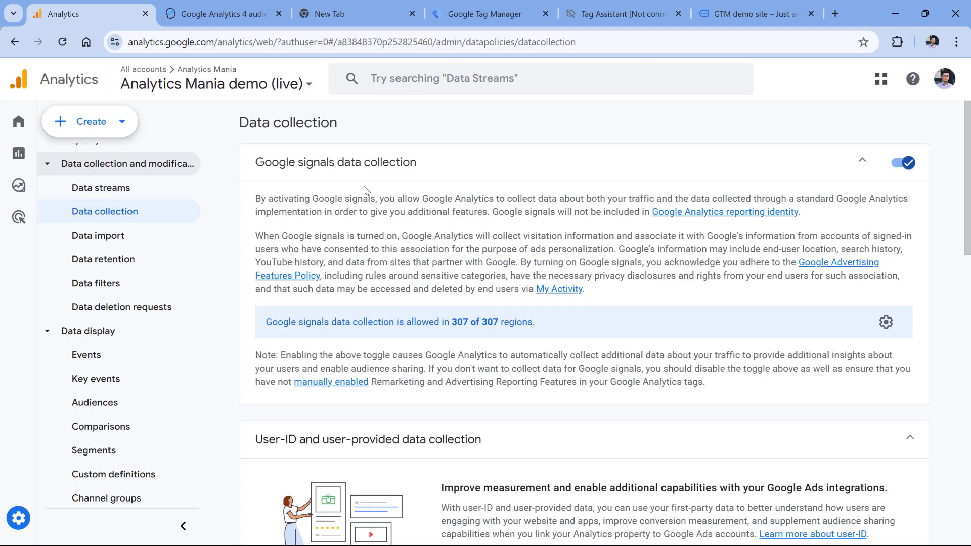
Allow ads personalization for Germany in the advanced ads personalization geo control and apply the change
scroll(457, 229, down, 15)
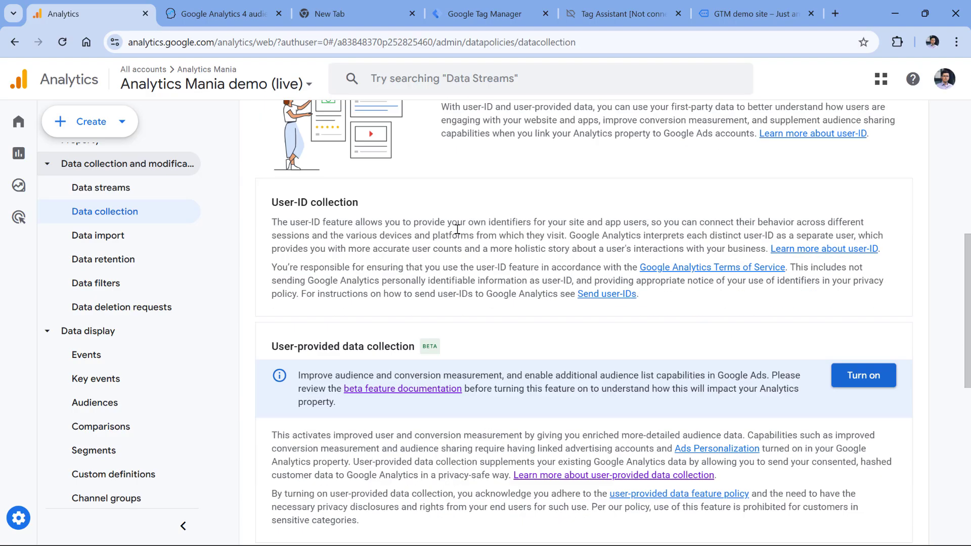
scroll(457, 229, down, 1)
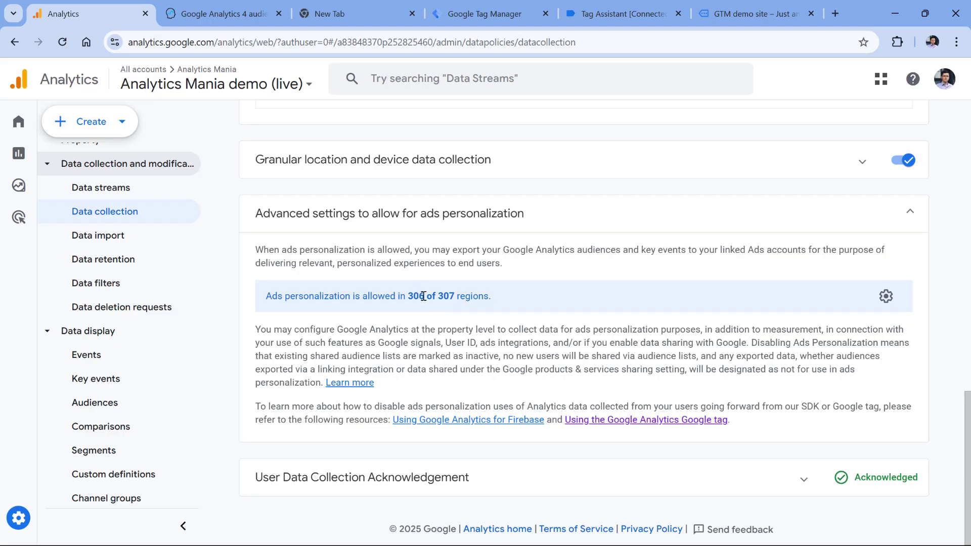
click(886, 297)
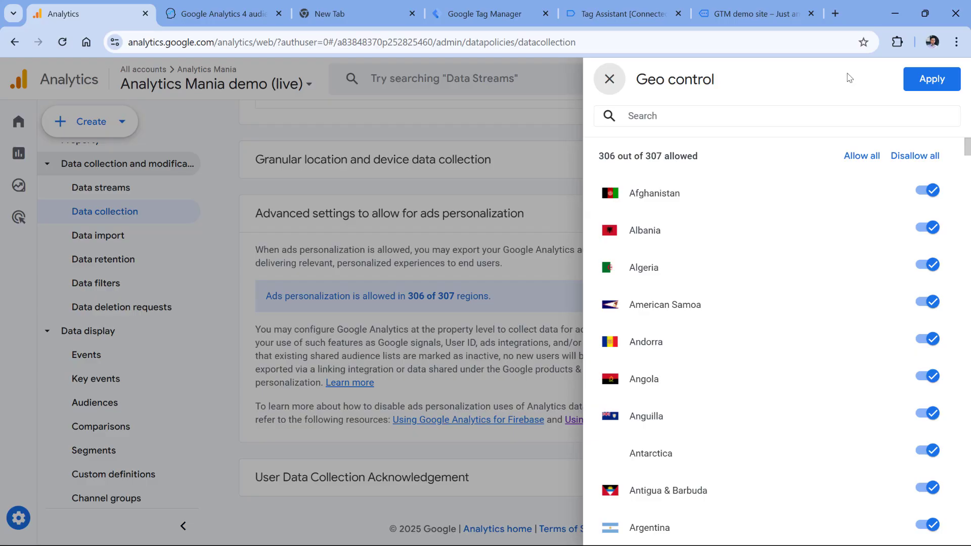
click(755, 115)
text(germ)
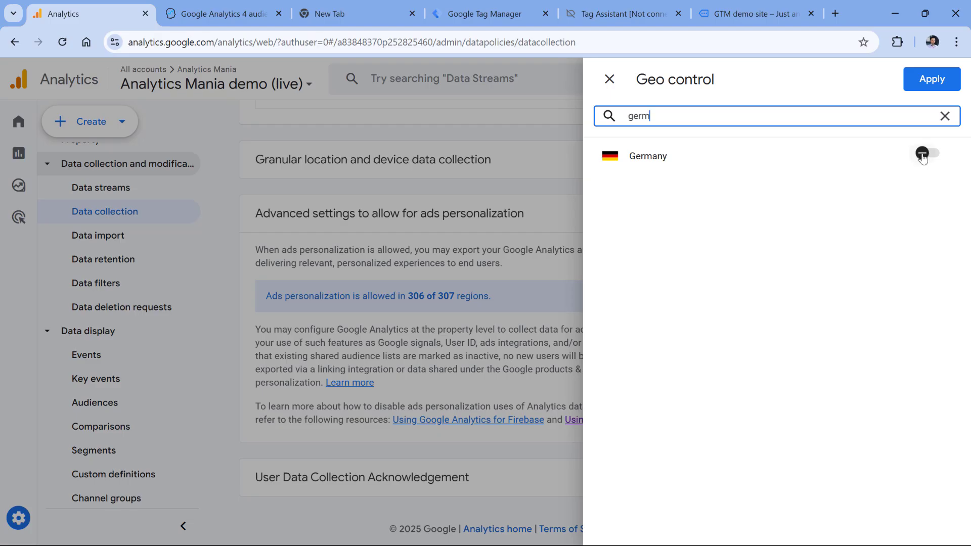
click(923, 157)
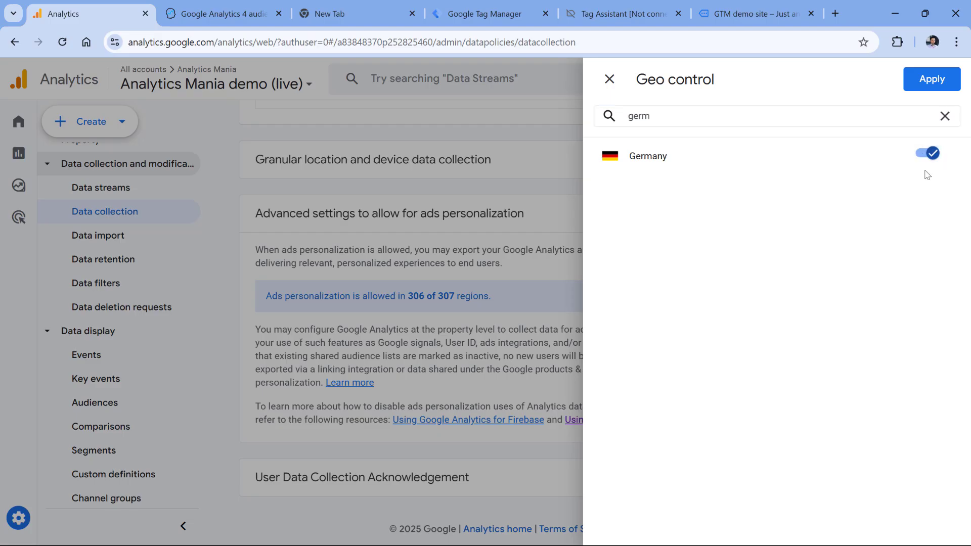
click(923, 160)
click(922, 158)
click(945, 116)
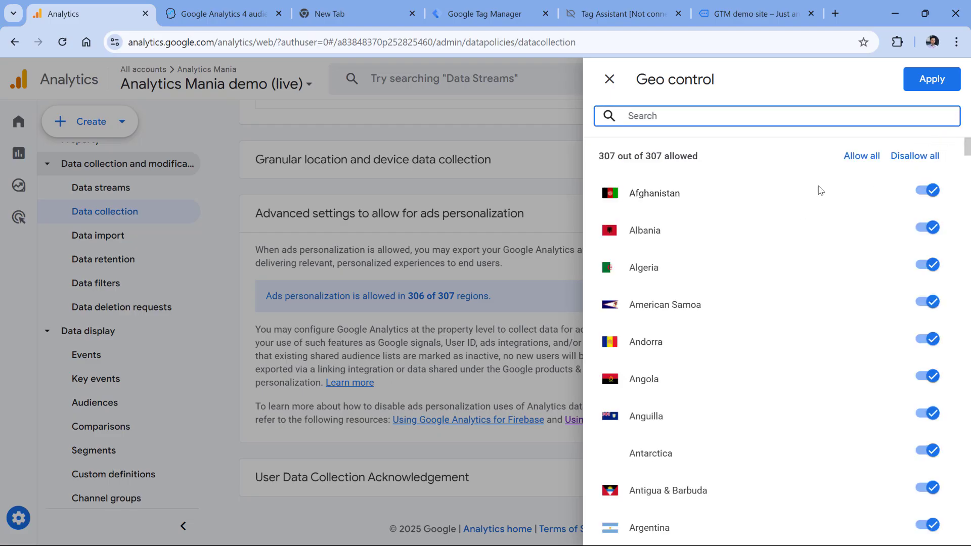
click(937, 83)
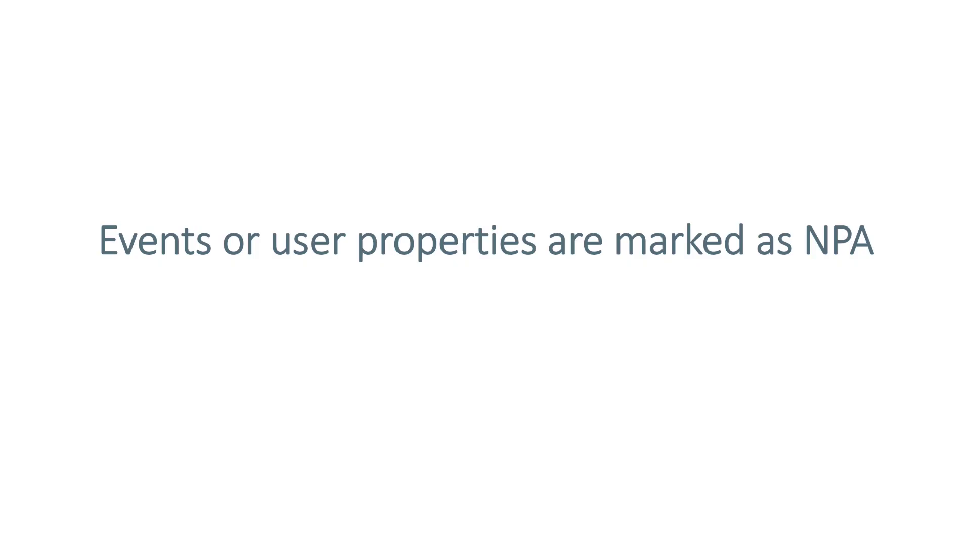
Open the Form submissions audience for editing, check which event it is based on, and close it without changes
key(alt+Tab)
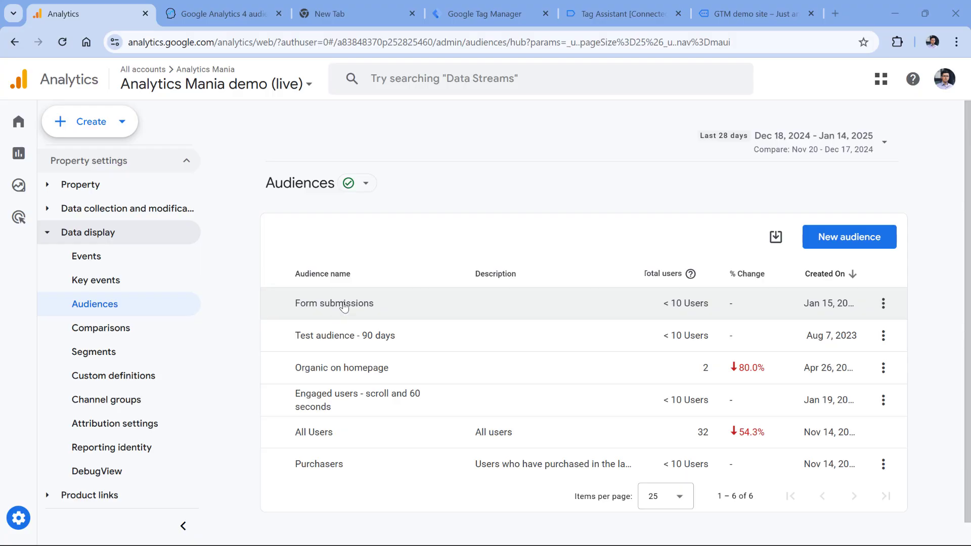
click(884, 304)
click(889, 341)
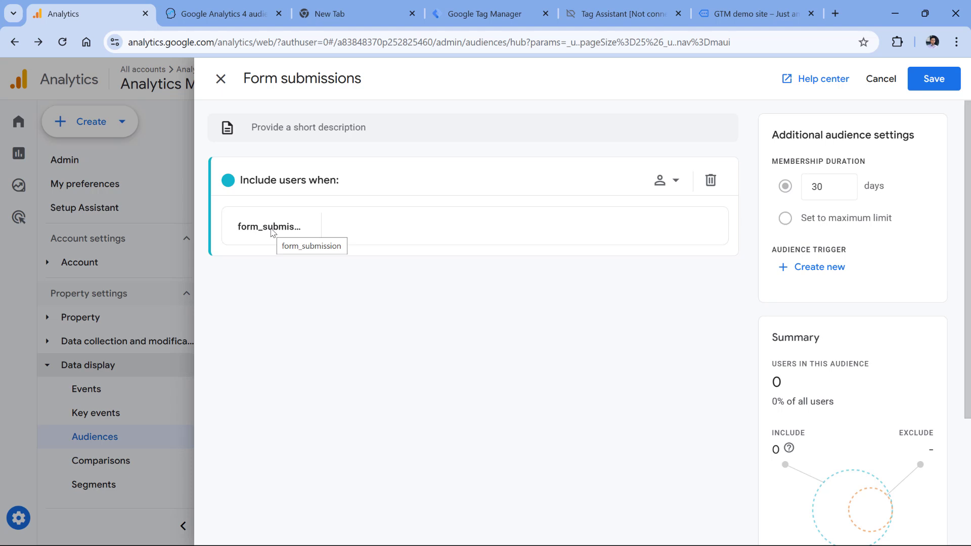
click(220, 79)
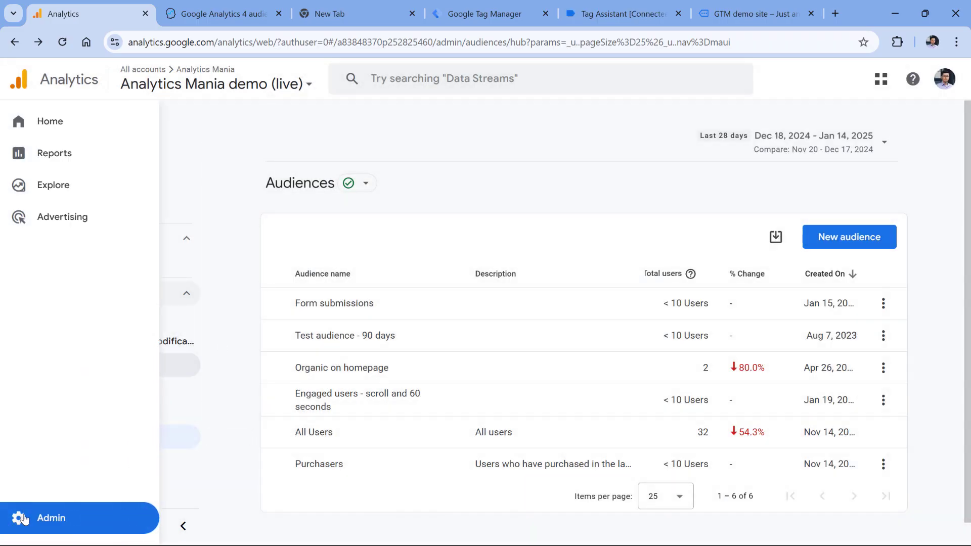
Open the property's events list and inspect the form_submission event's NPA designation and its option to unmark it
click(102, 390)
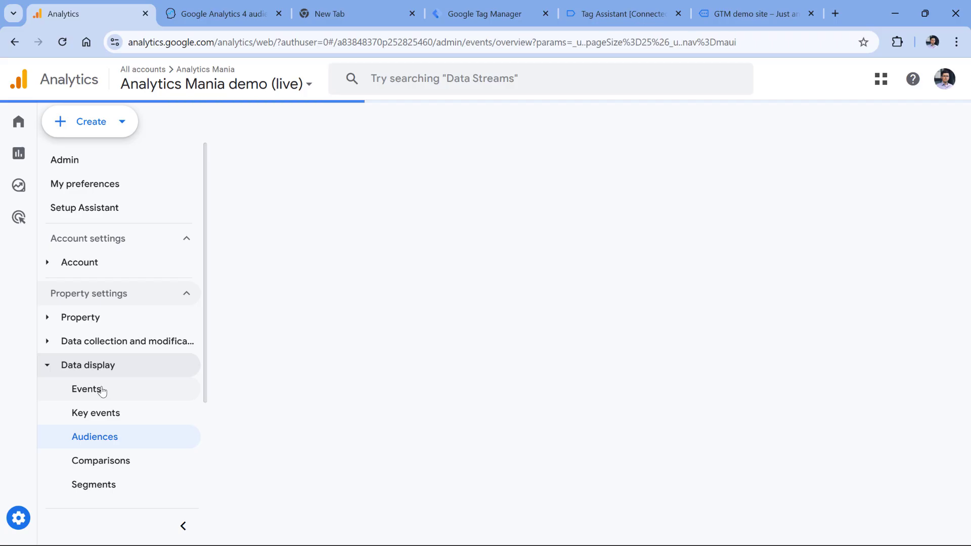
scroll(275, 370, down, 1)
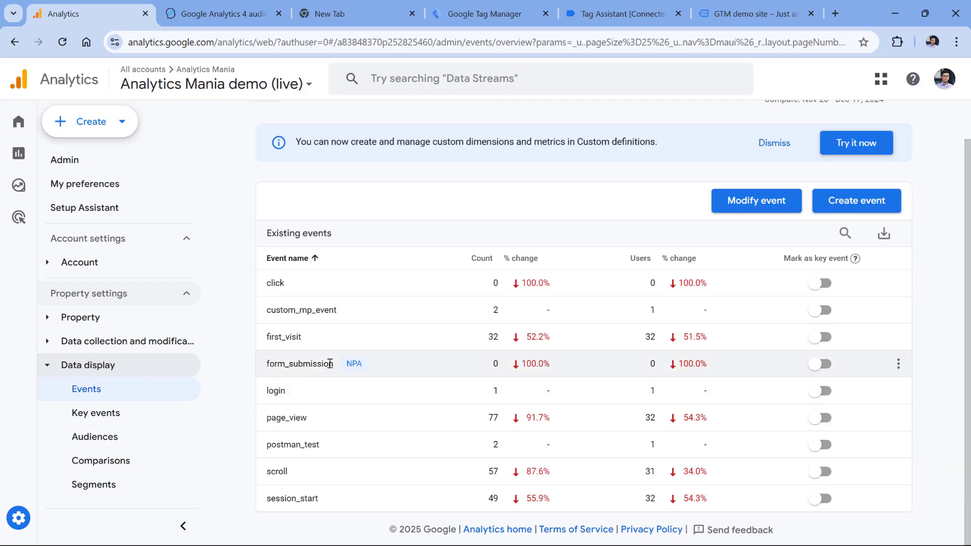
mouse_move(354, 370)
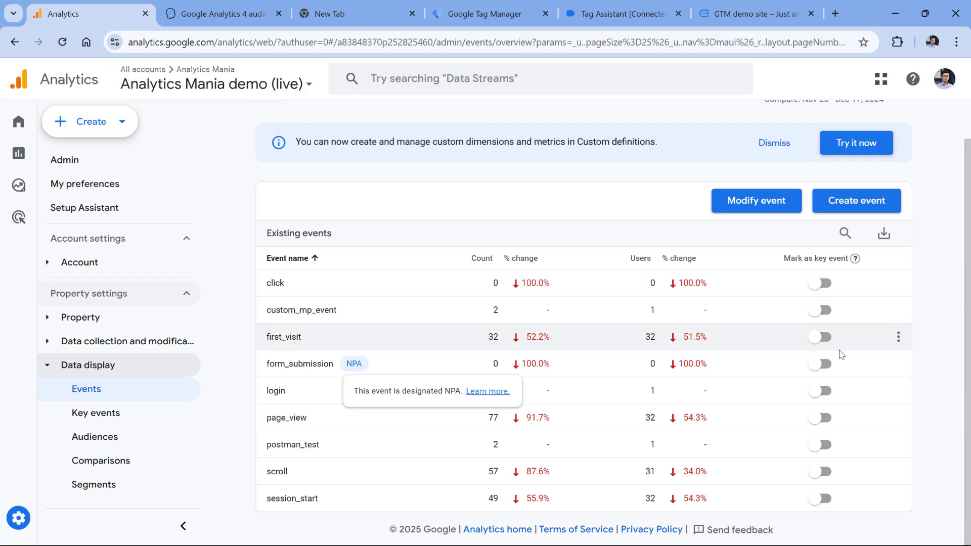
click(898, 364)
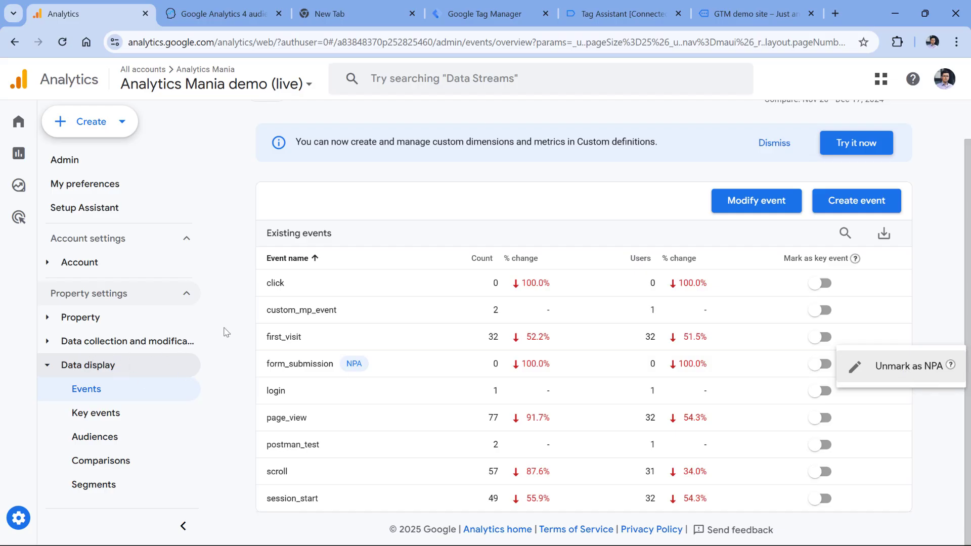
Open the custom definitions and view the NPA option for the affiliate_id user-scoped dimension
scroll(126, 375, down, 3)
click(112, 375)
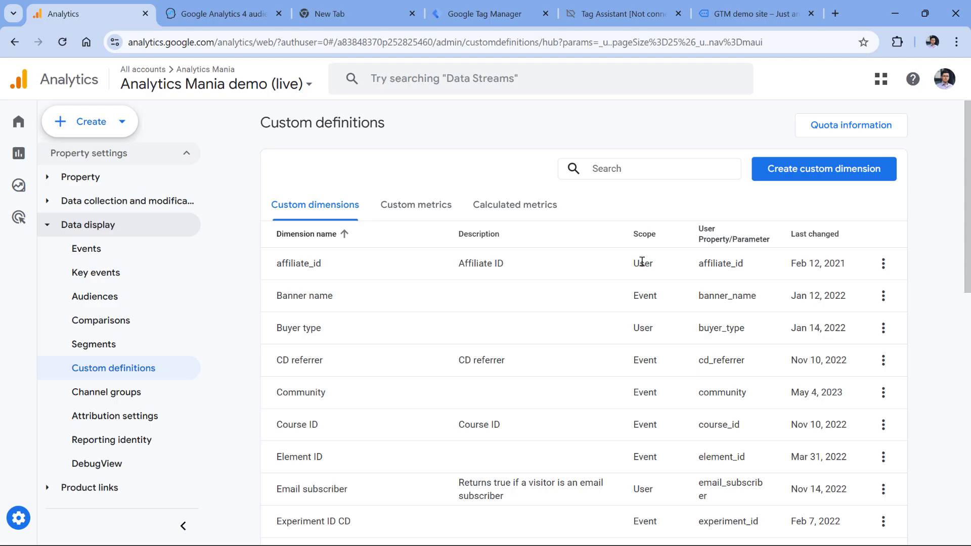
click(884, 265)
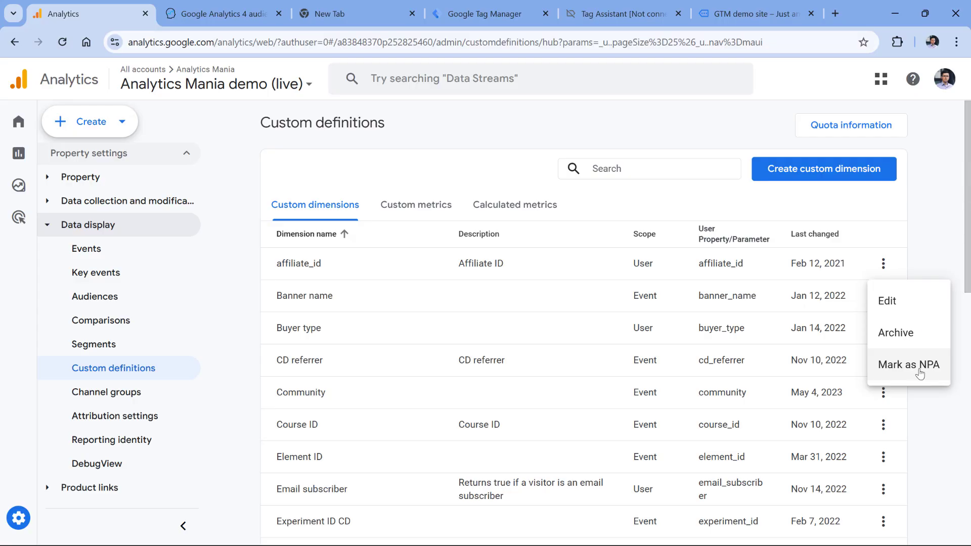
mouse_move(914, 375)
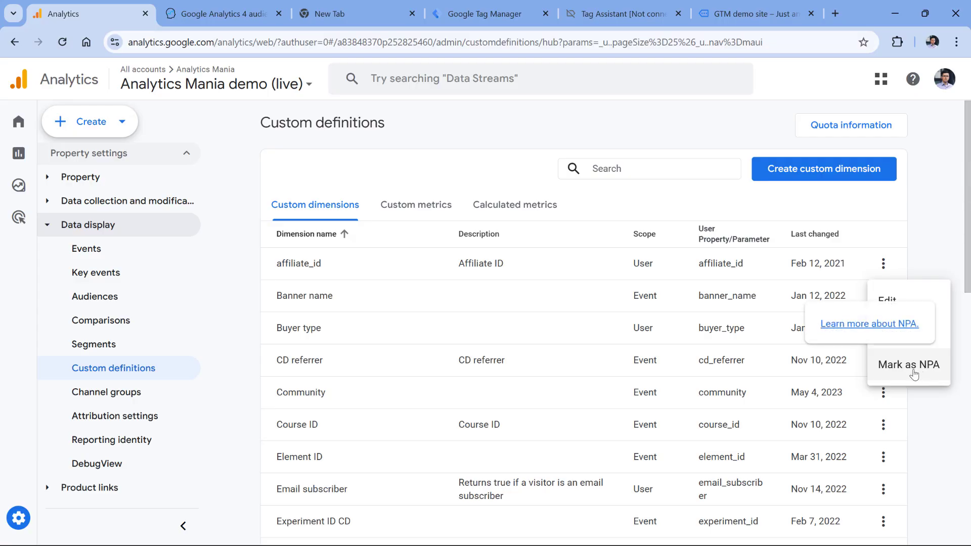
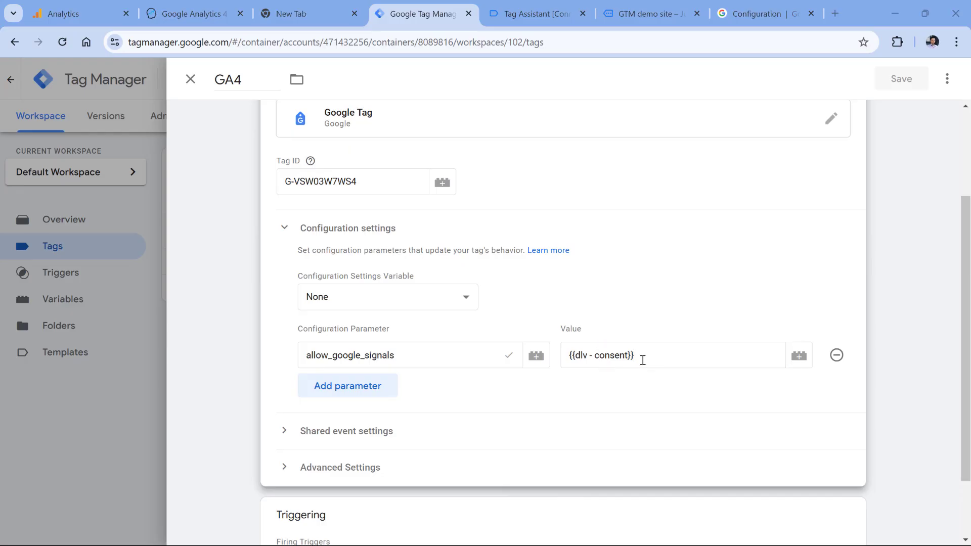
Examine the value of the allow_google_signals configuration parameter in Tag Manager's GA4 tag
triple_click(601, 354)
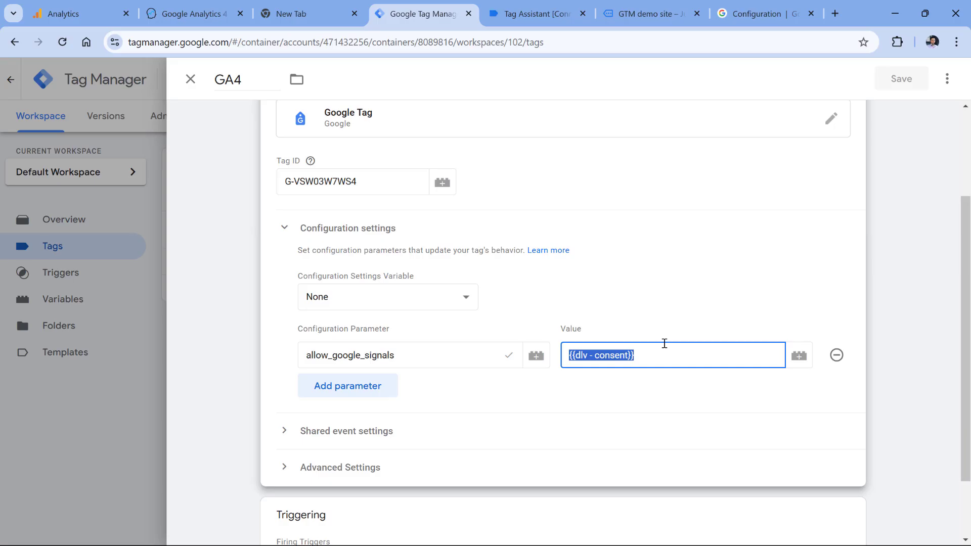
click(664, 326)
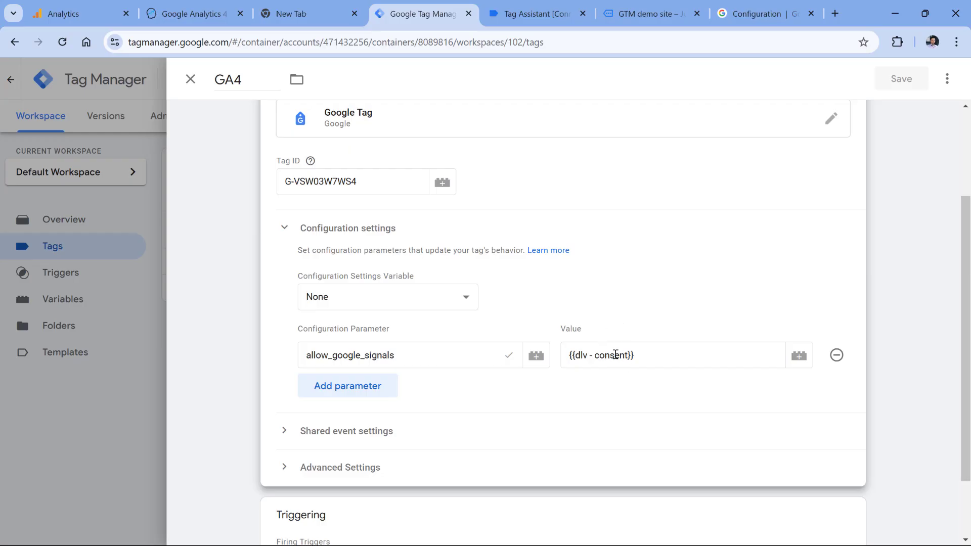
Change the configuration parameter in the GA4 tag's configuration settings to allow_ad_personalization_signals
click(389, 355)
double_click(389, 356)
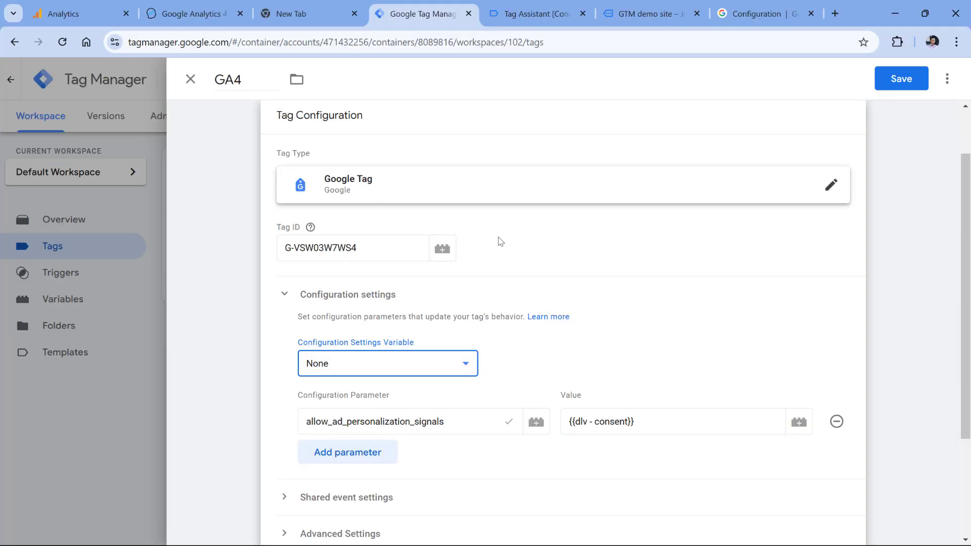
scroll(555, 297, down, 1)
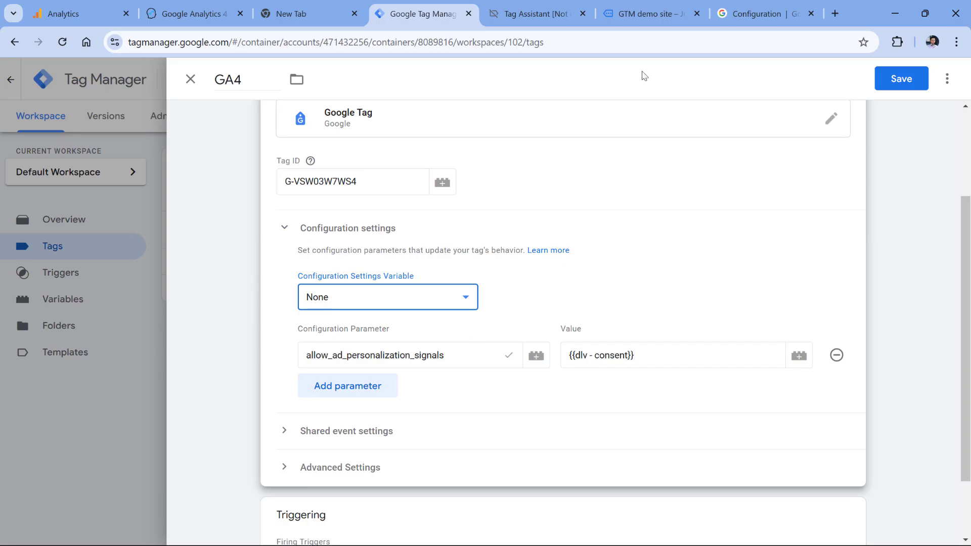
Switch to the Google Analytics configuration reference and examine the global gtag examples and values for allow_google_signals and allow_ad_personalization_signals
click(766, 14)
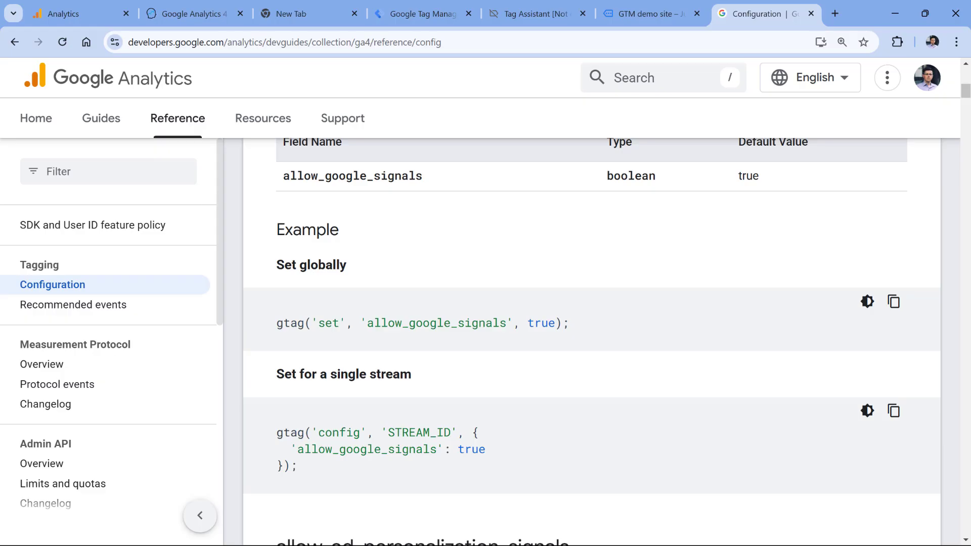
double_click(409, 328)
scroll(437, 346, down, 5)
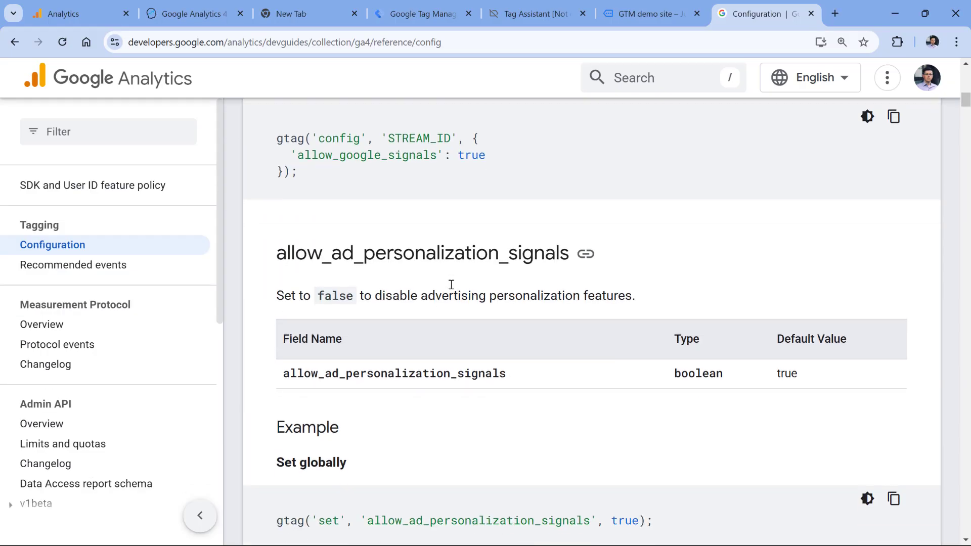
scroll(373, 340, down, 3)
double_click(466, 350)
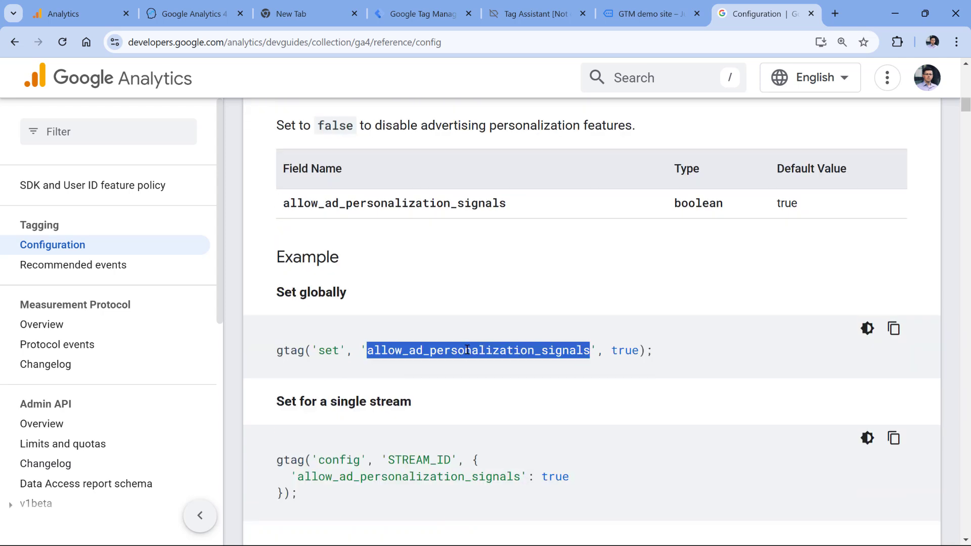
click(498, 351)
double_click(625, 350)
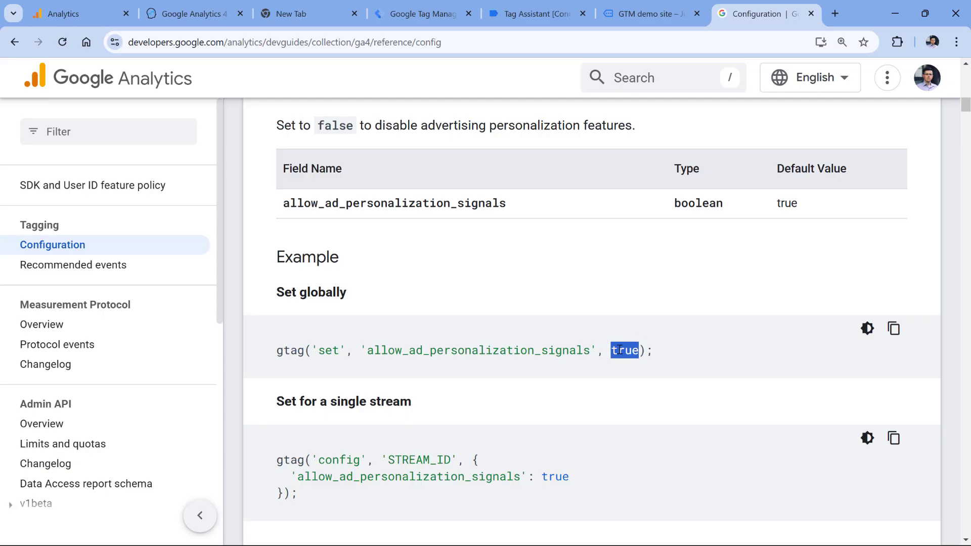
click(629, 373)
double_click(473, 350)
scroll(481, 360, up, 5)
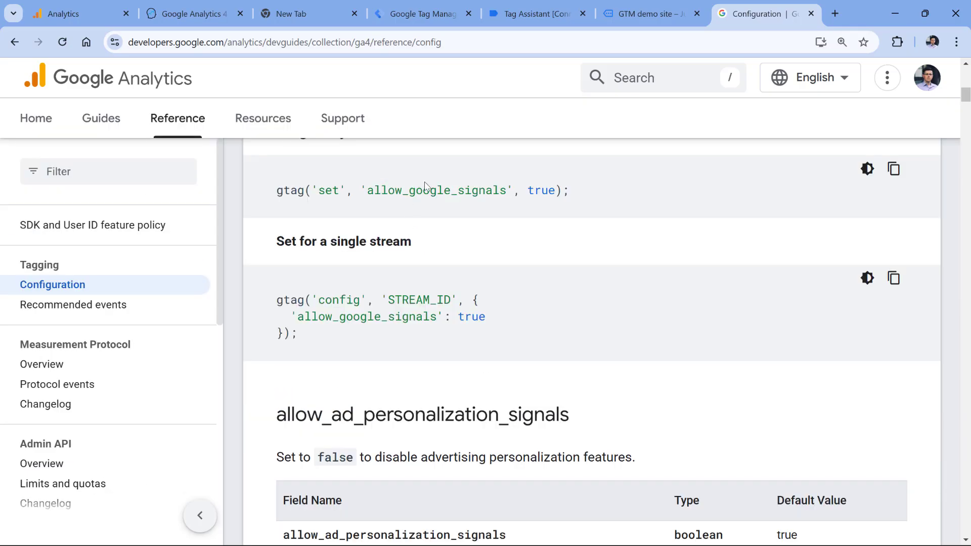
double_click(424, 188)
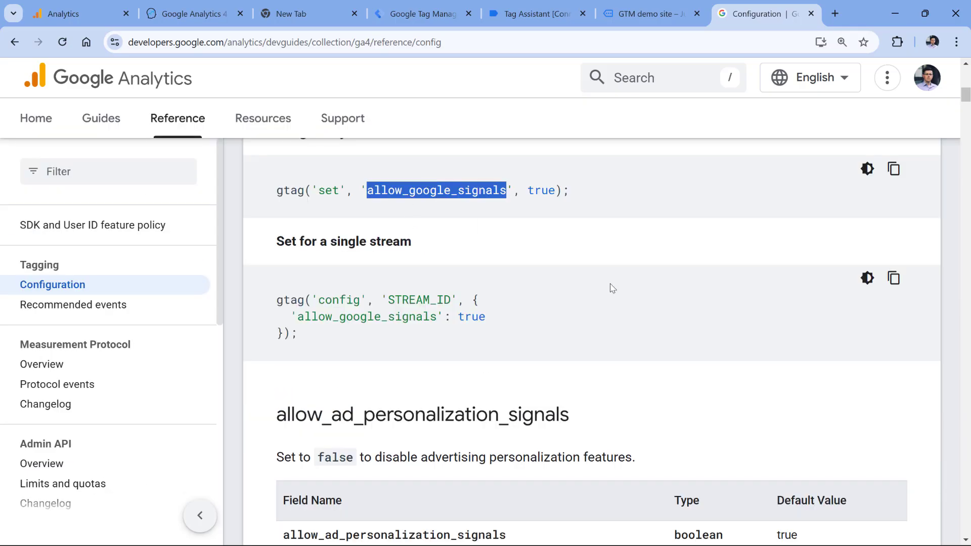